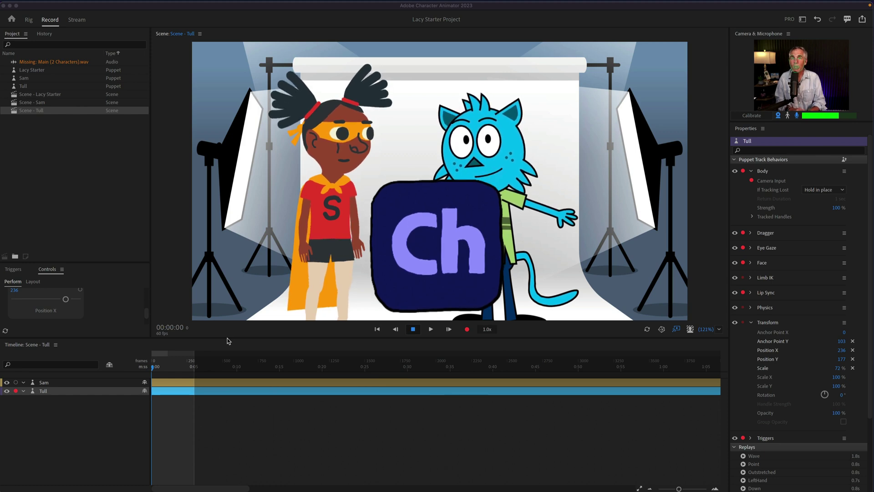
- Leave the Character Animator scene to open Master (2 Characters).wav in Audition's Waveform editor
click(172, 343)
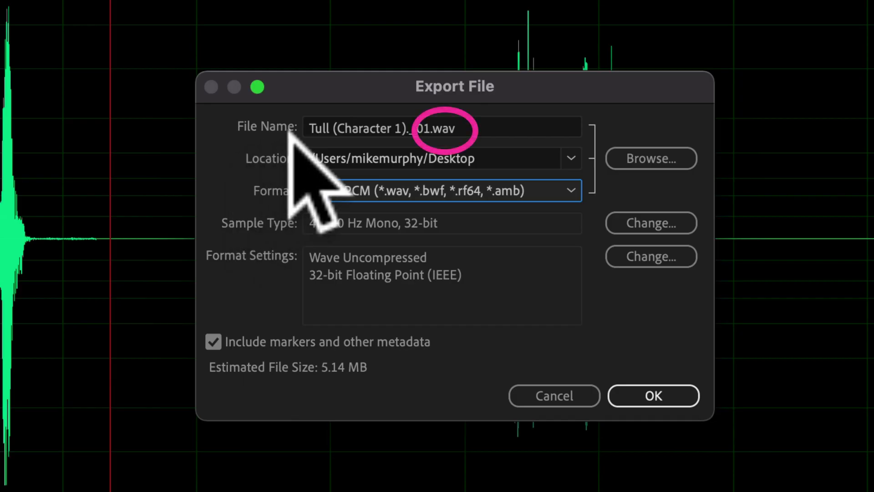
- Export the Tull (Character 1) and Sam (Character 2) tracks as Wave PCM files to the Desktop
click(511, 119)
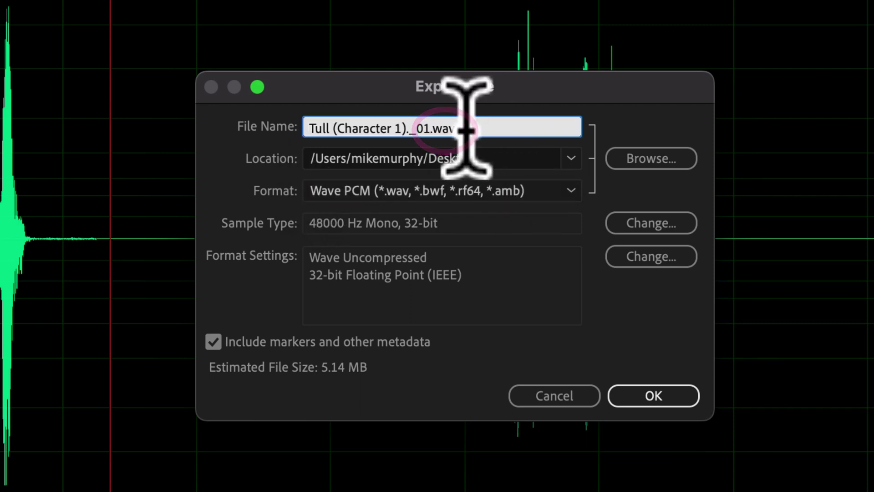
click(505, 189)
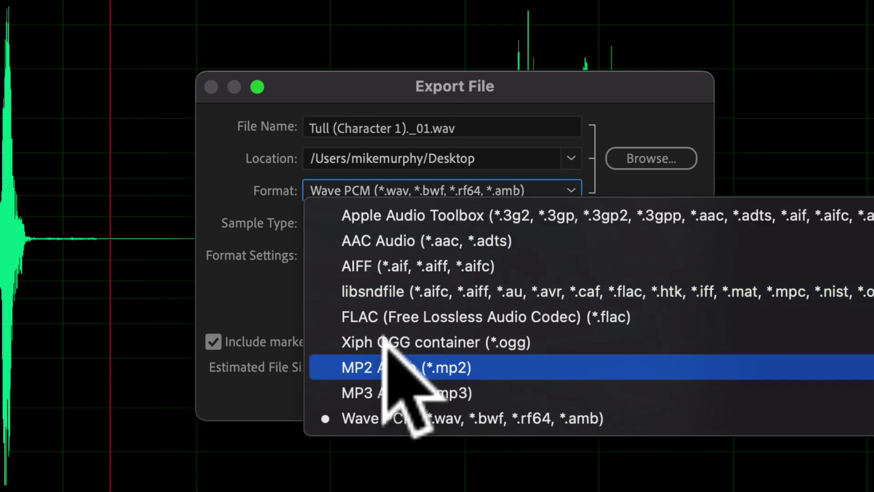
click(269, 296)
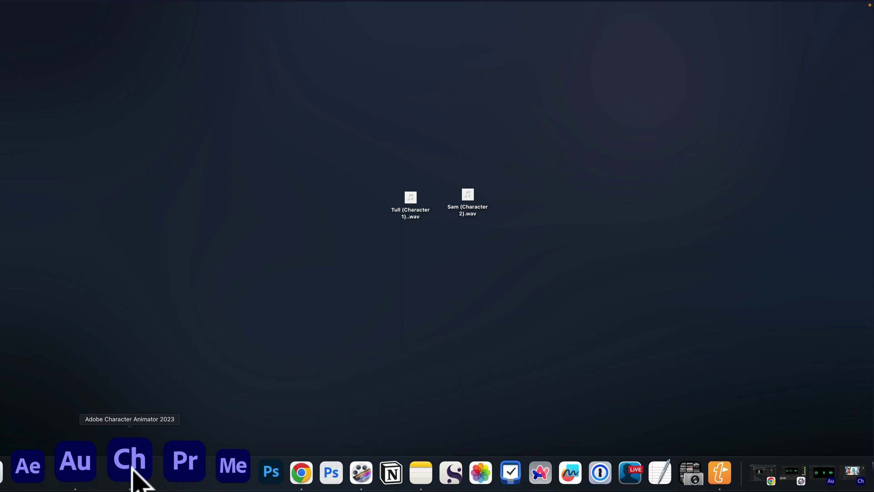
- Import Sam (Character 2).wav and Tull (Character 1).wav from the Desktop into the project
click(132, 469)
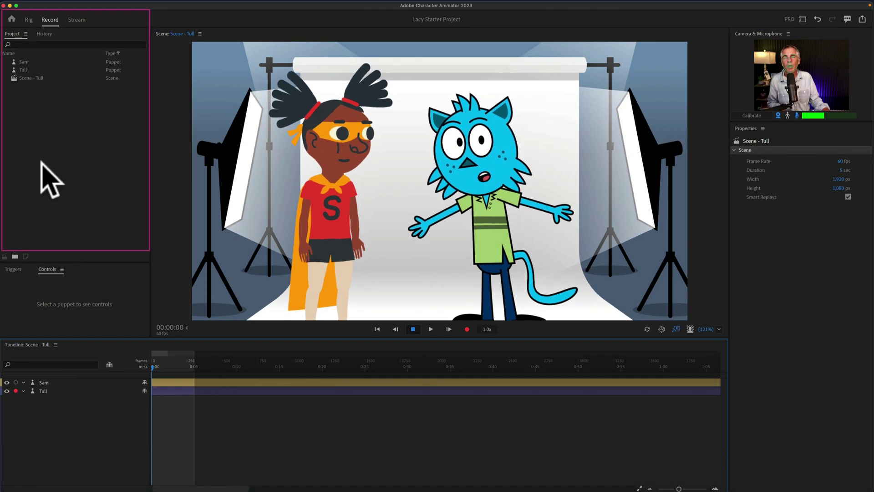
click(50, 146)
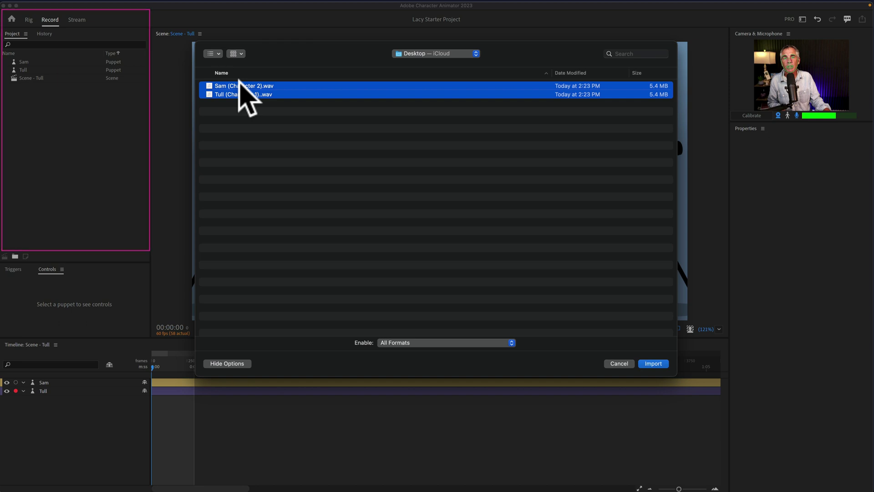
click(236, 111)
drag(246, 103, 238, 78)
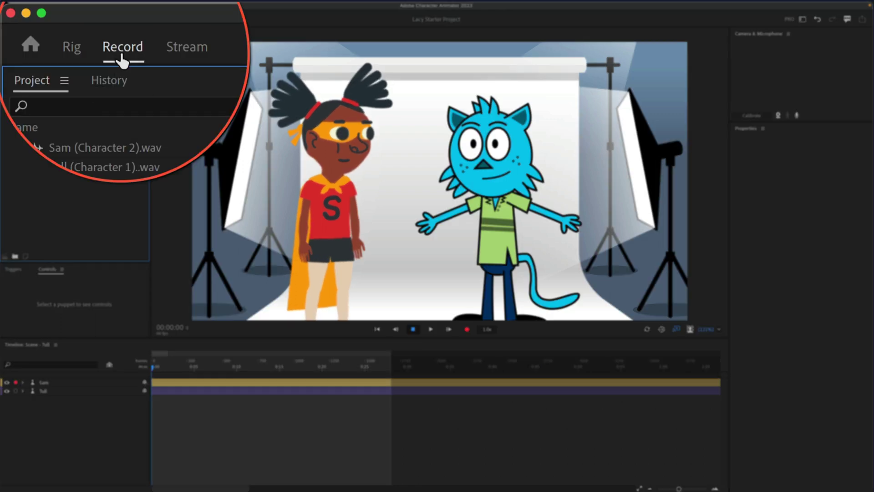
- Select the Tull track and drop Tull (Character 1).wav beneath it in the timeline
click(41, 345)
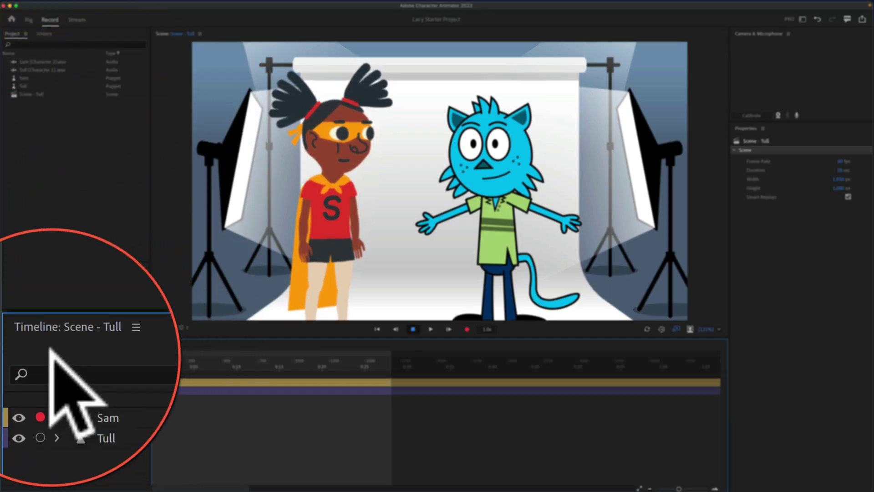
click(58, 384)
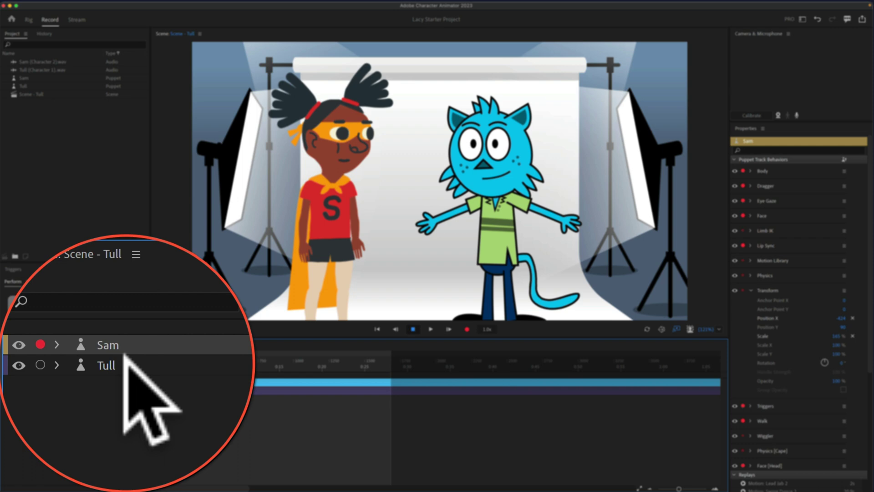
click(57, 390)
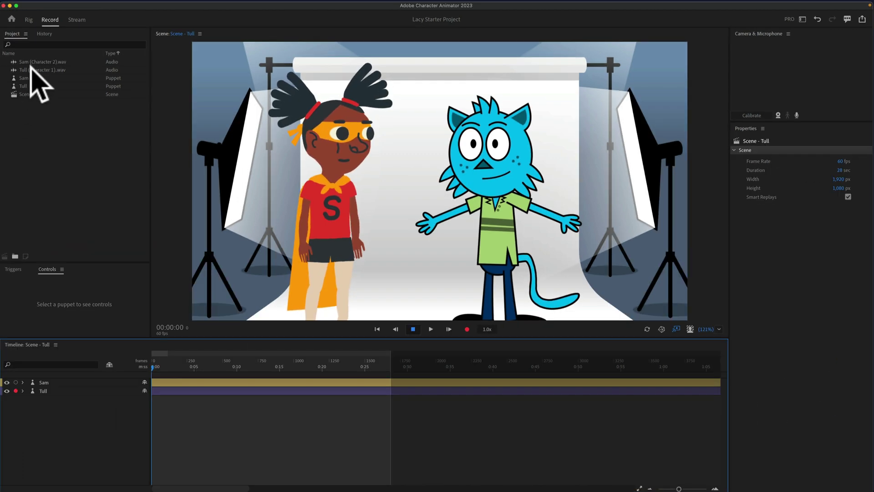
click(31, 69)
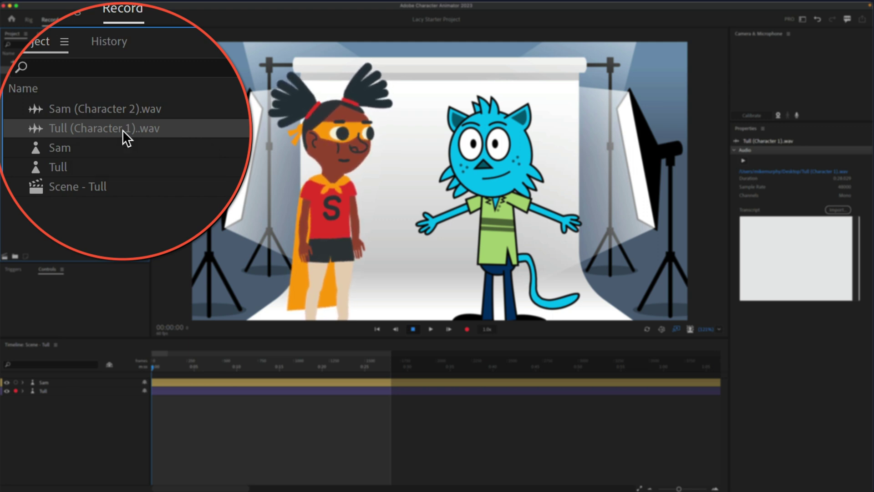
drag(37, 248, 39, 394)
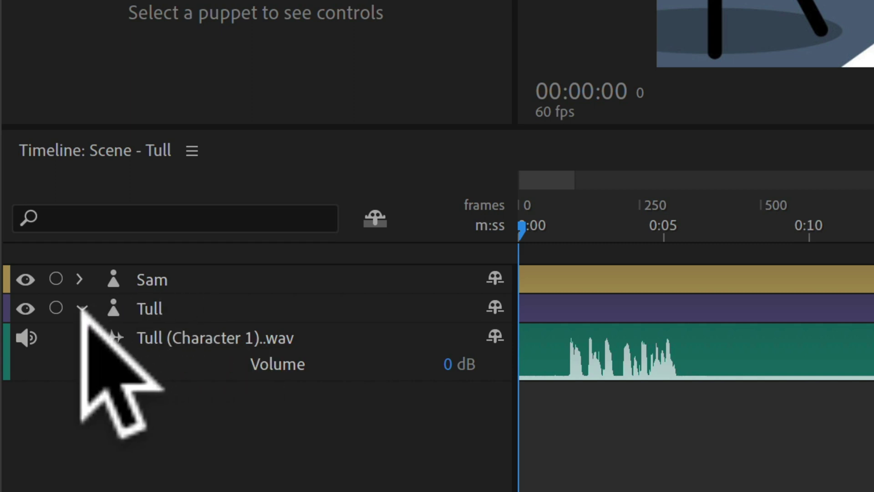
- Arm the Tull puppet track for recording and select its audio track
click(168, 311)
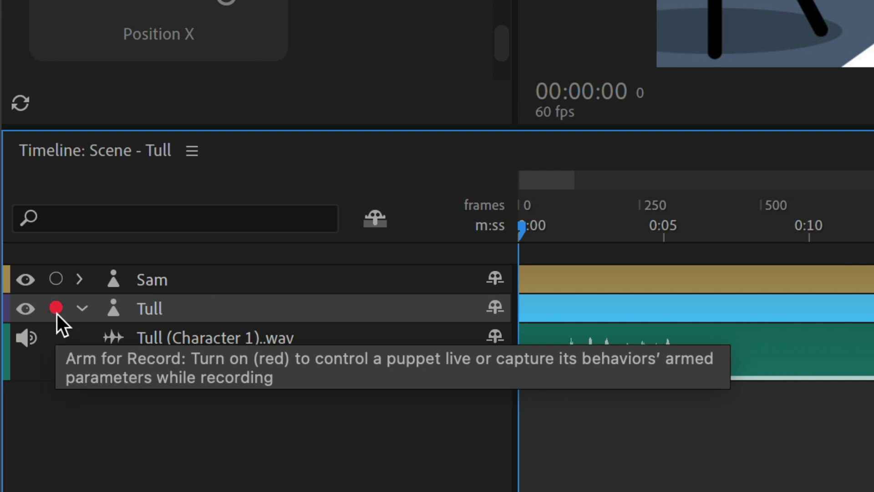
click(204, 347)
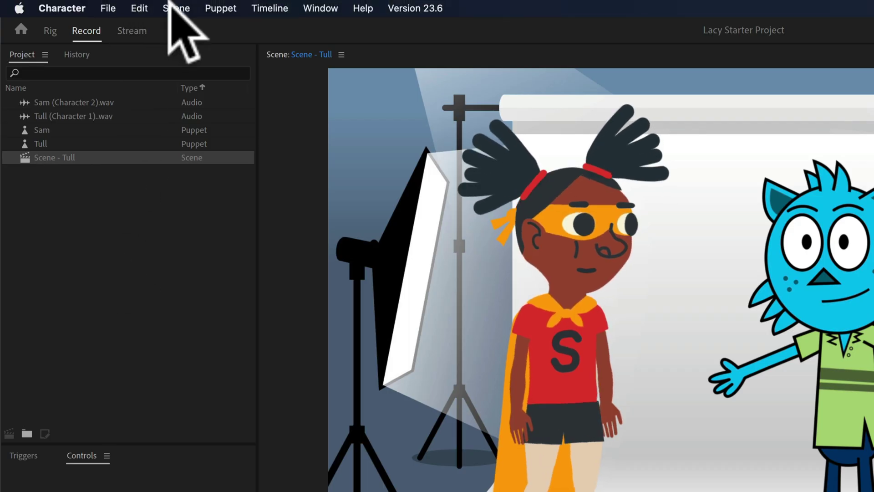
- Run Timeline > Compute Lip Sync Take from Scene Audio to generate Tull's Lip Sync and Visemes
click(277, 6)
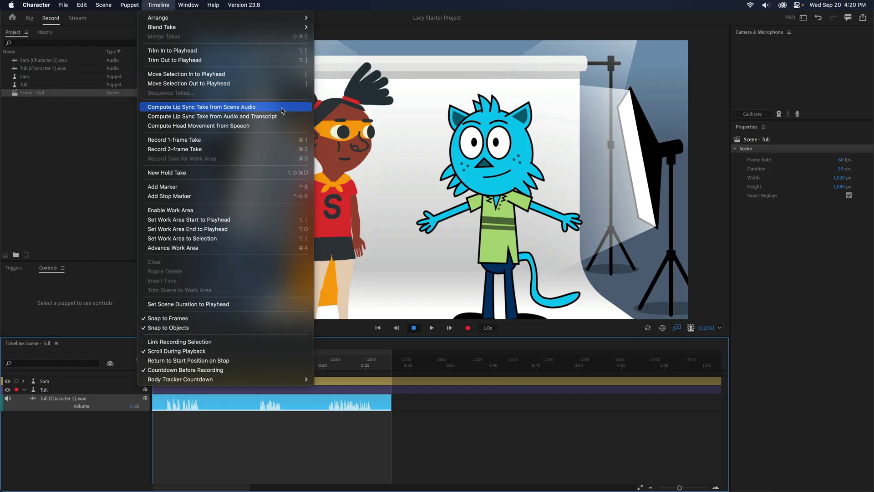
click(479, 182)
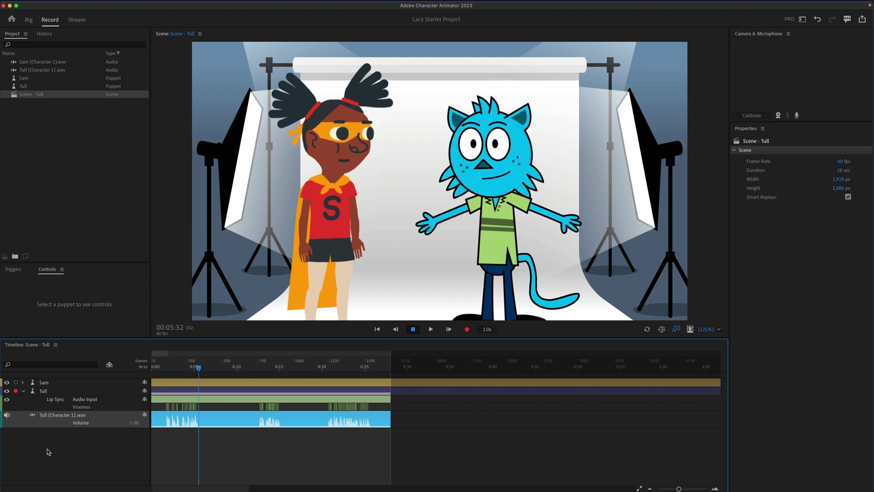
- Place Sam (Character 2).wav in the timeline directly under the Sam puppet track
click(39, 62)
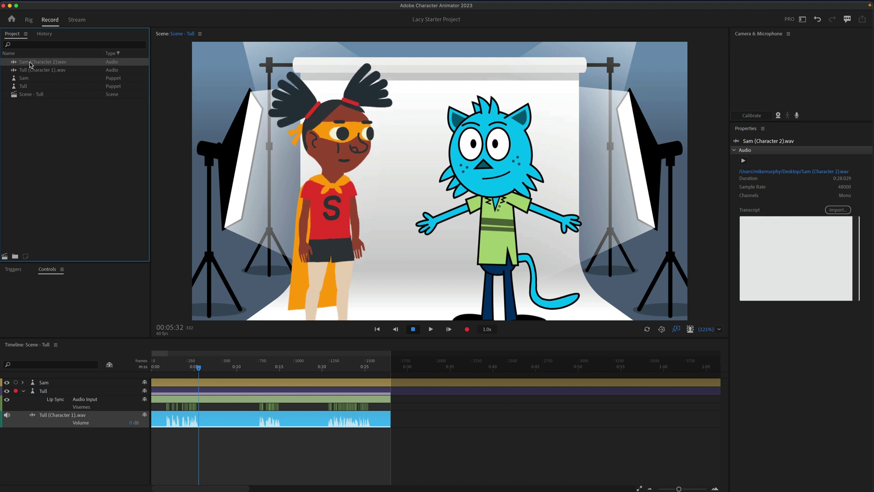
drag(48, 61, 53, 264)
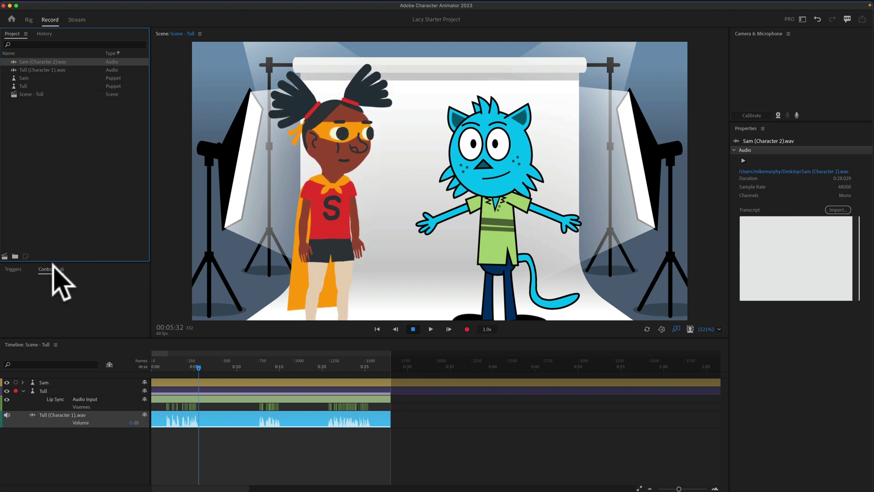
drag(62, 350, 60, 383)
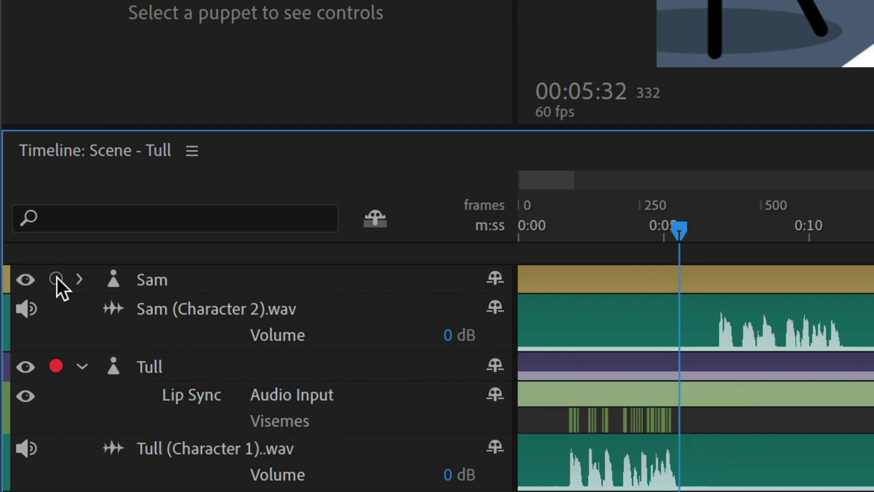
- Arm Sam for recording and select the Sam (Character 2).wav clip for lip sync
click(56, 278)
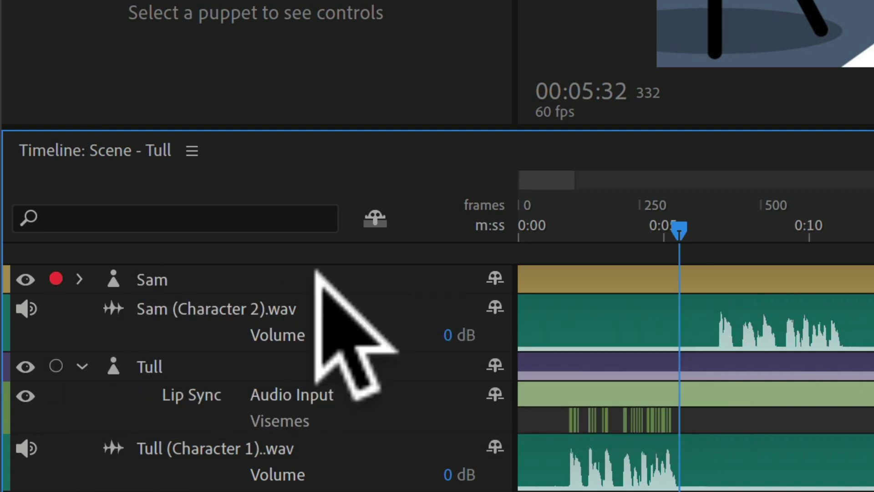
click(280, 327)
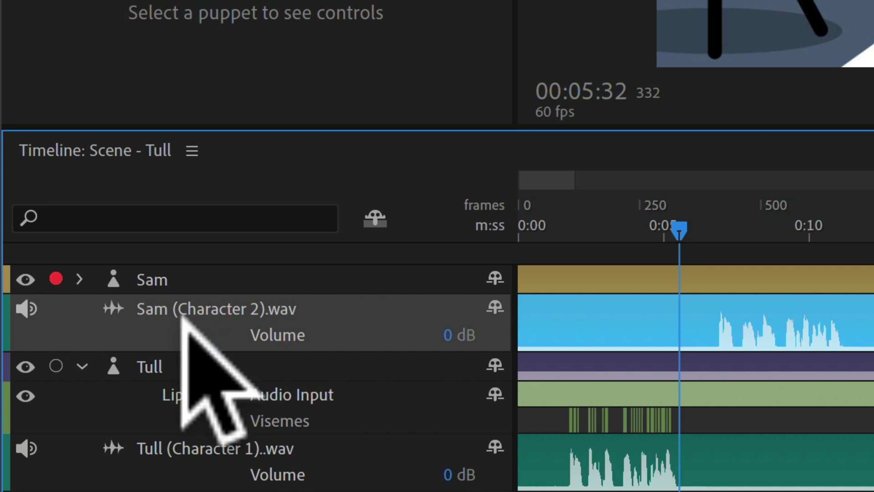
click(283, 314)
click(280, 324)
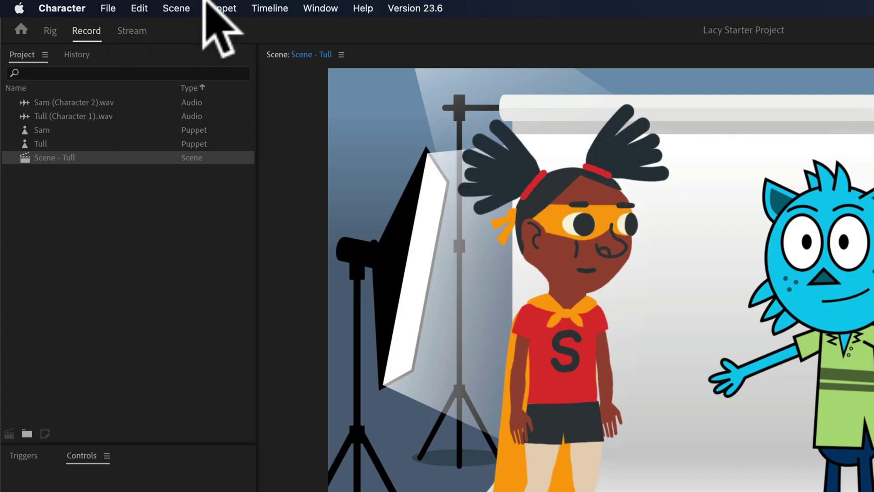
click(269, 8)
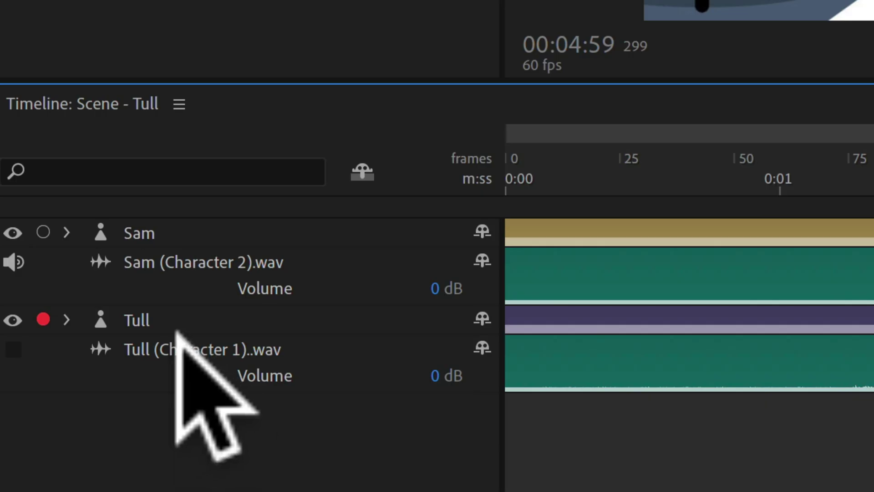
- Expand Tull's track, select the Audio Input take, and scrub to frame 150 checking mouth shapes
click(66, 319)
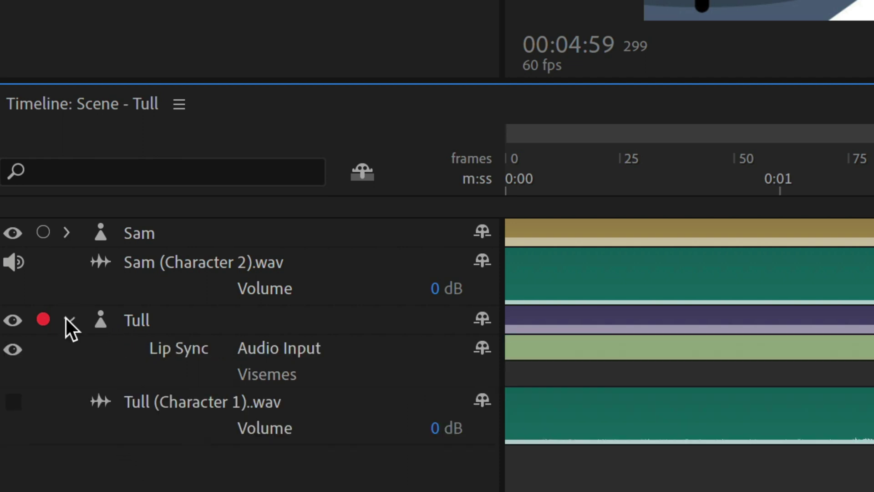
click(531, 350)
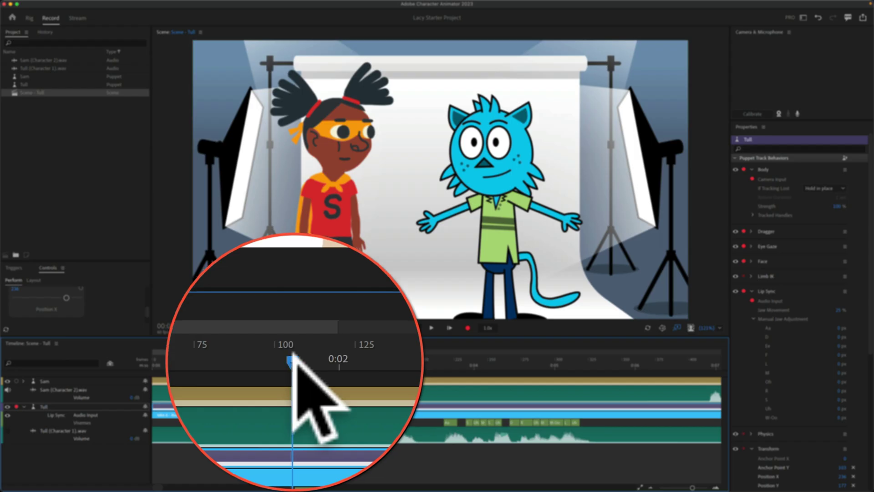
drag(294, 364, 301, 364)
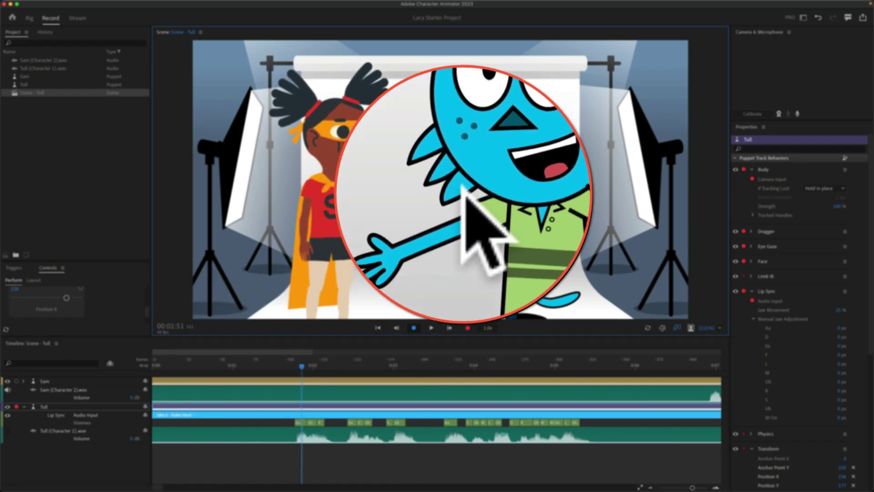
click(564, 177)
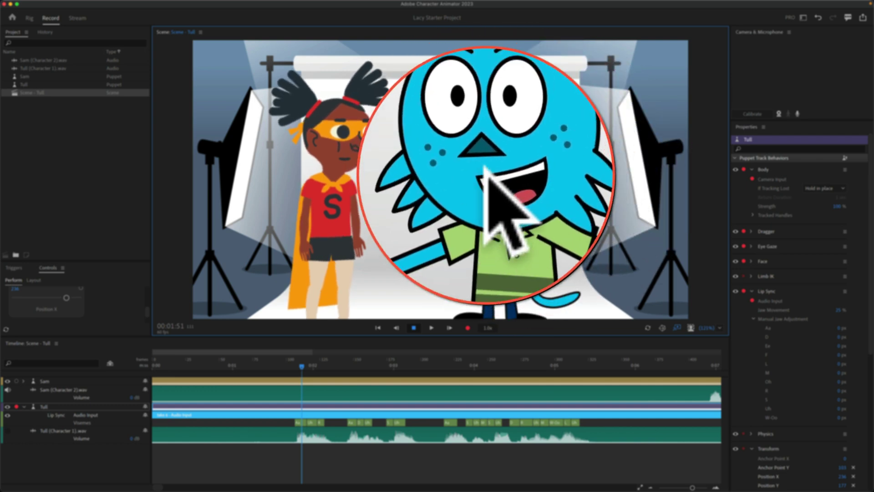
drag(302, 358, 556, 354)
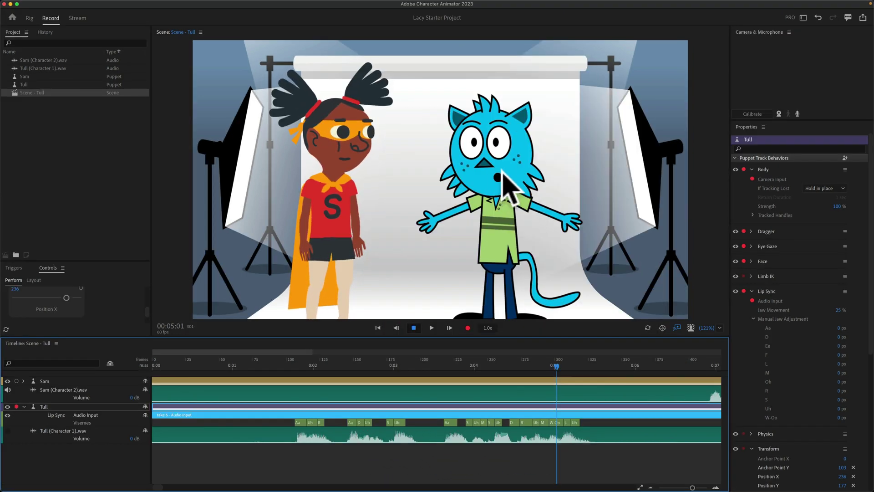
- Reselect Tull to display his Lip Sync behavior settings in Properties
click(254, 451)
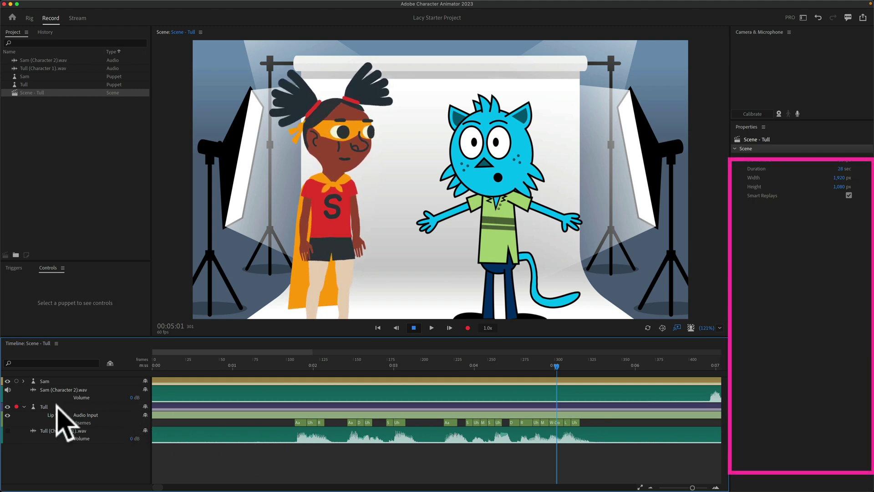
click(34, 407)
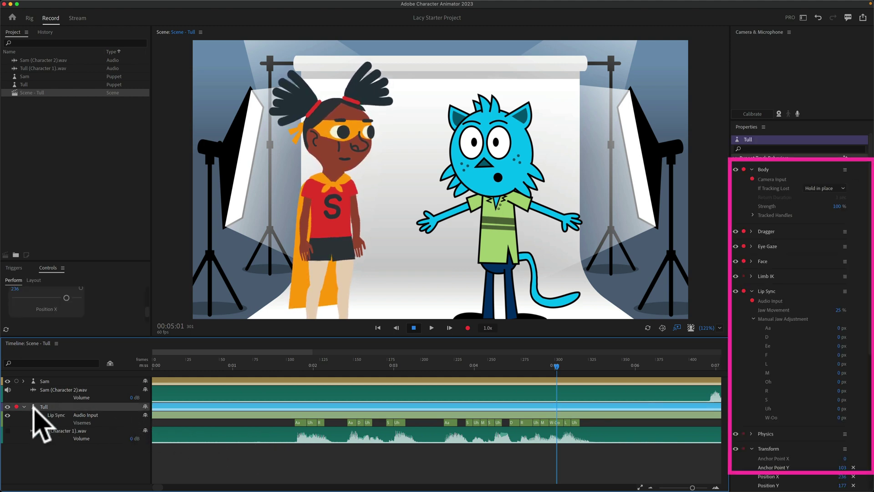
click(738, 288)
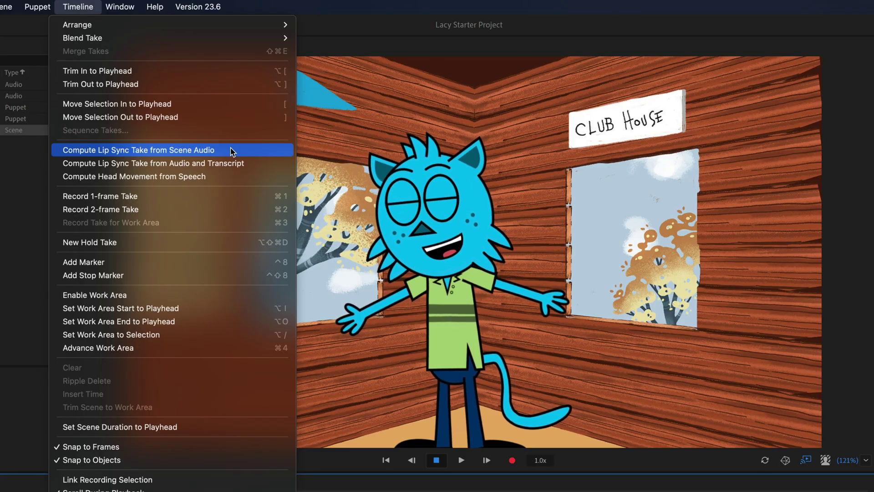
- Compute a Lip Sync take for Tull in the Club House scene from scene audio
click(513, 154)
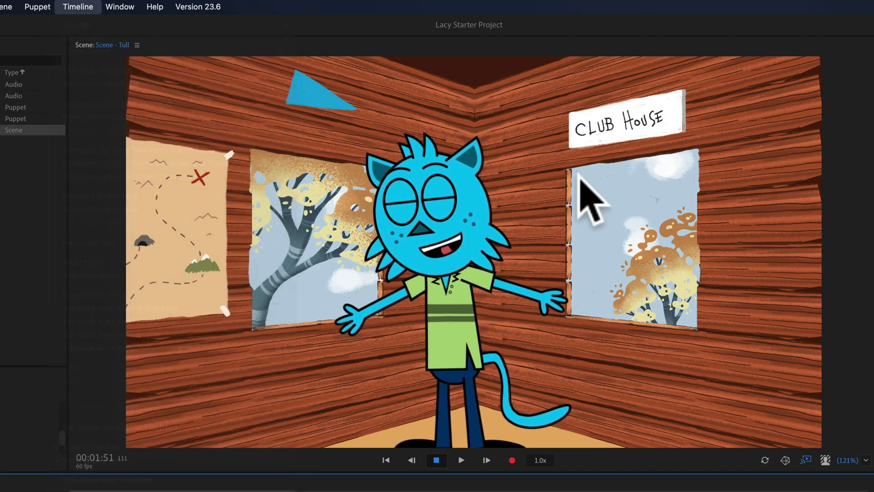